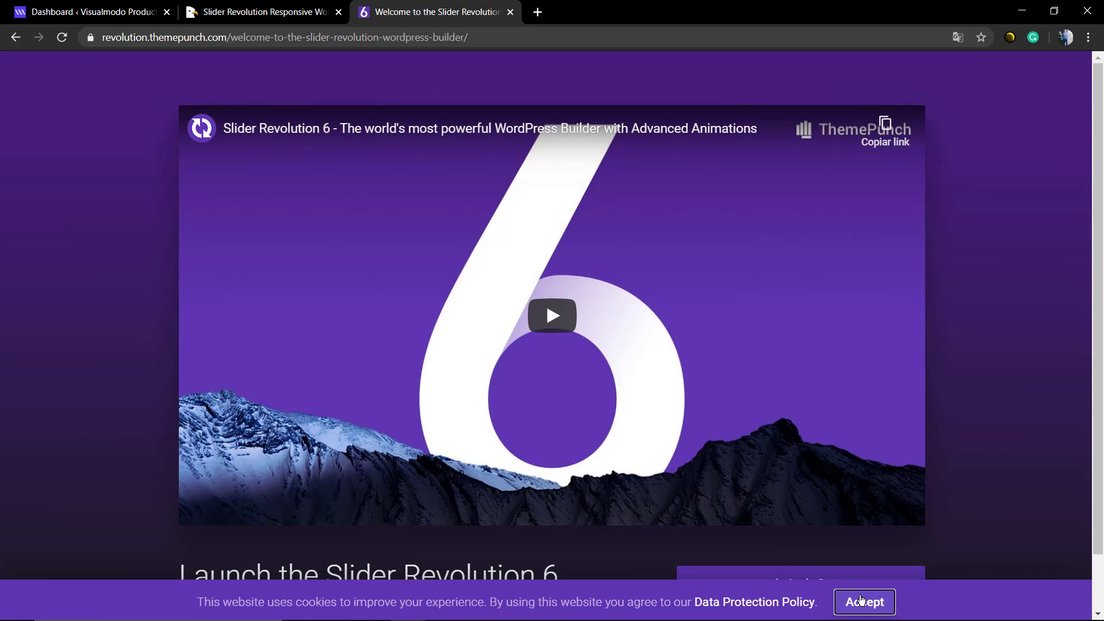
Accept the Slider Revolution site's cookie notice and move to the CodeCanyon plugin page
left_click(860, 601)
scroll(985, 333, "down", 1)
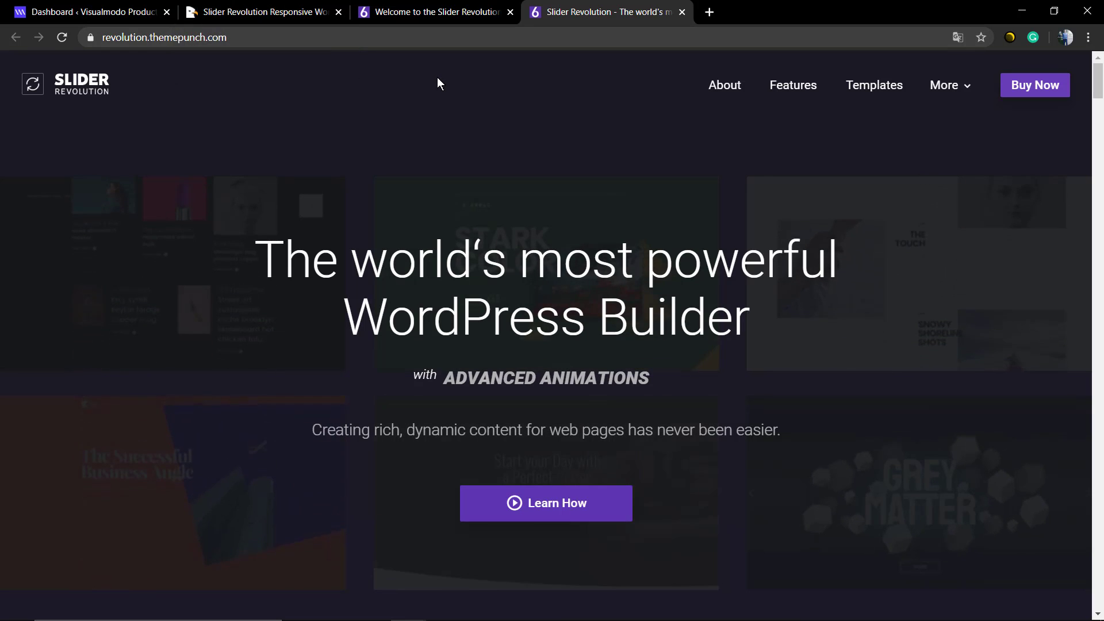
left_click(425, 11)
left_click(279, 8)
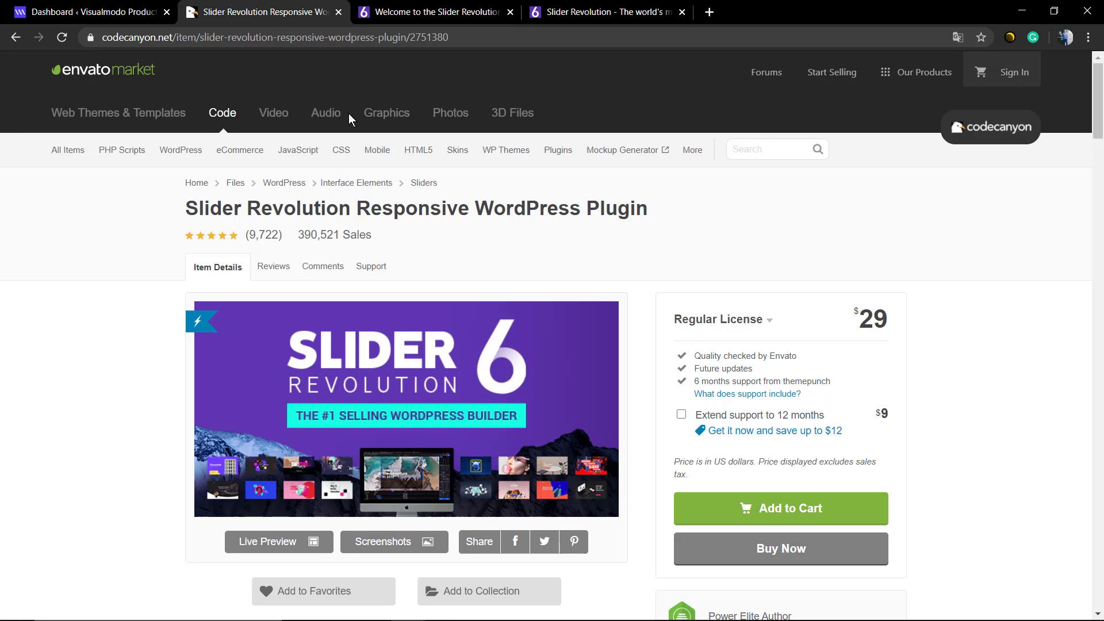
From the WordPress dashboard, go to Slider Revolution and edit the Parallax Scene module
left_click(40, 11)
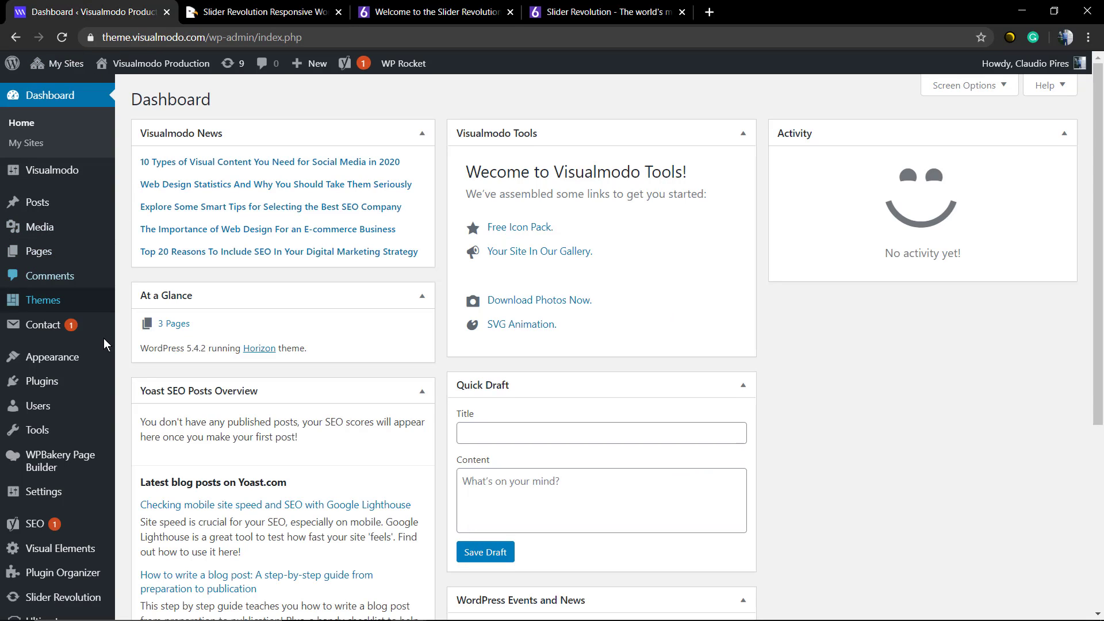
scroll(61, 502, "down", 2)
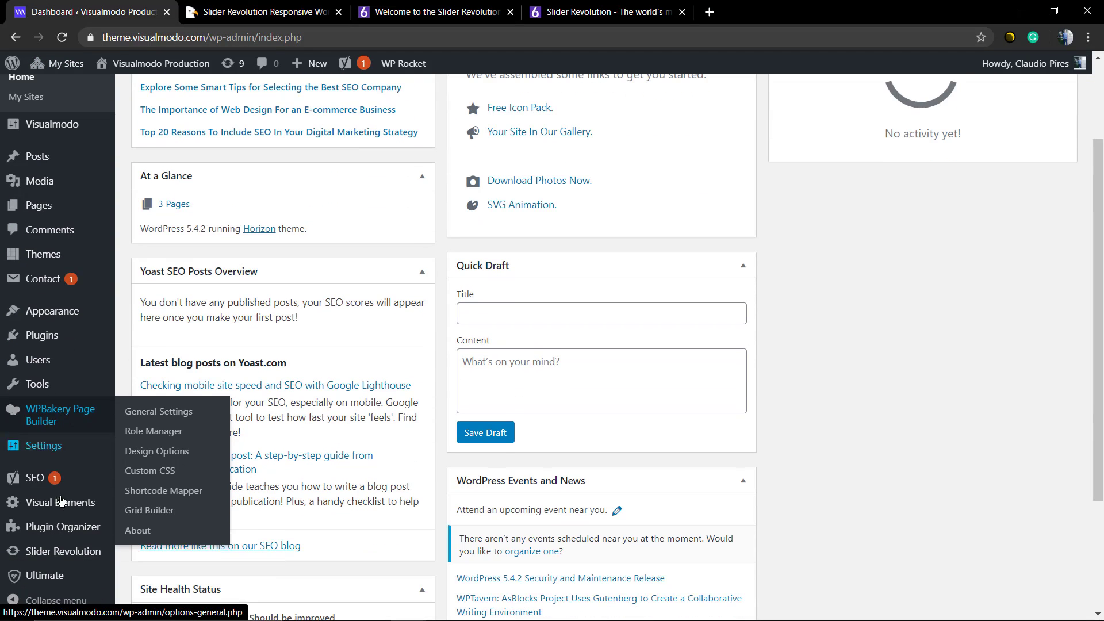
left_click(43, 551)
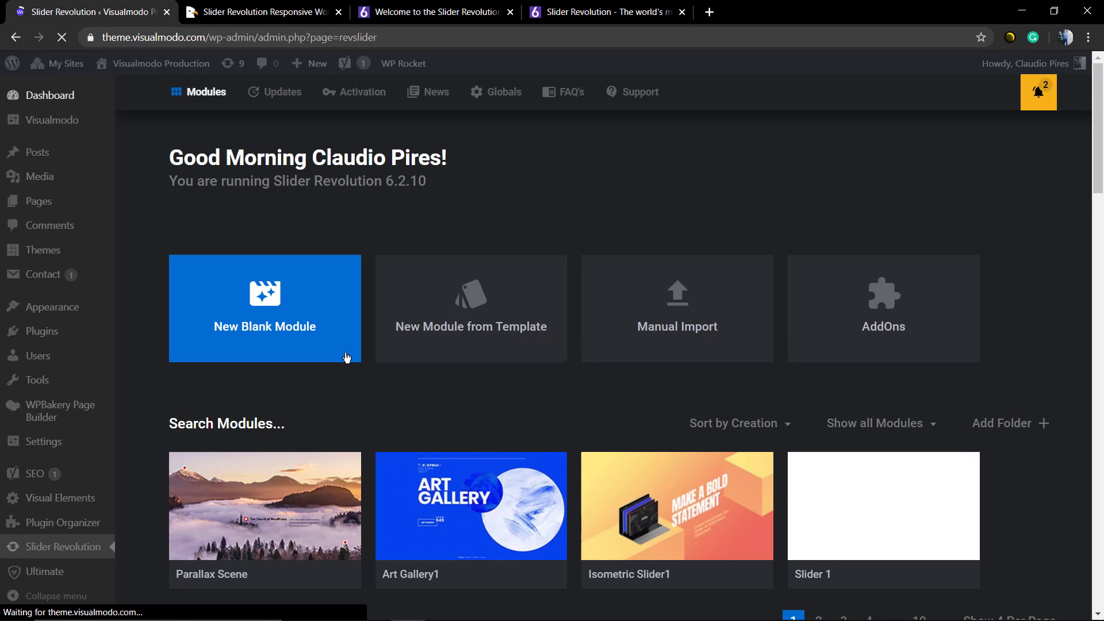
scroll(352, 365, "down", 2)
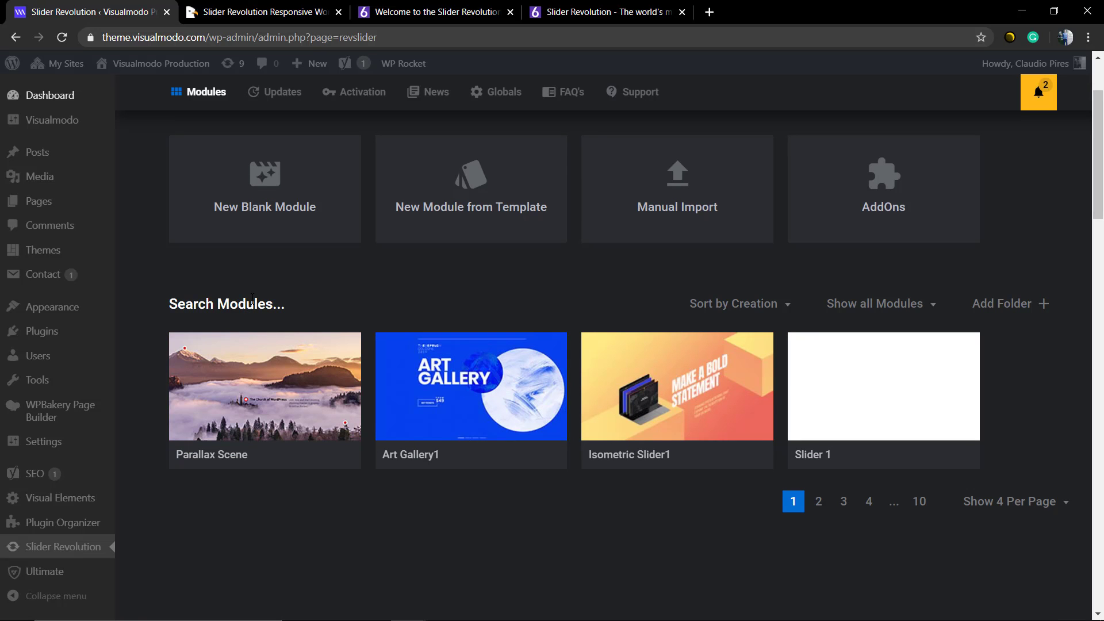
mouse_move(264, 394)
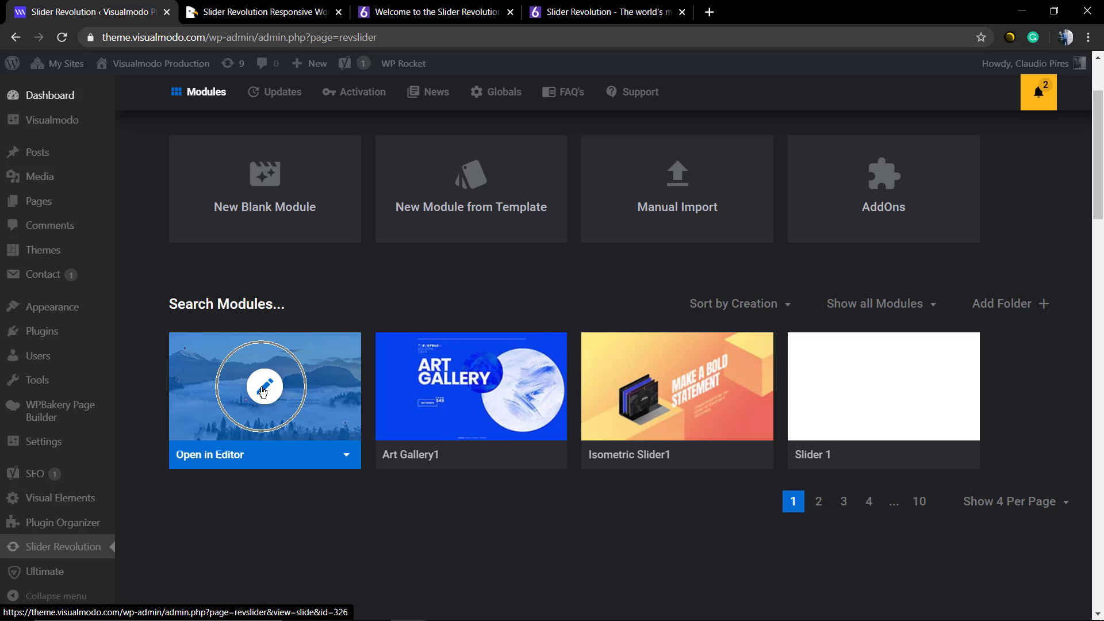
left_click(264, 388)
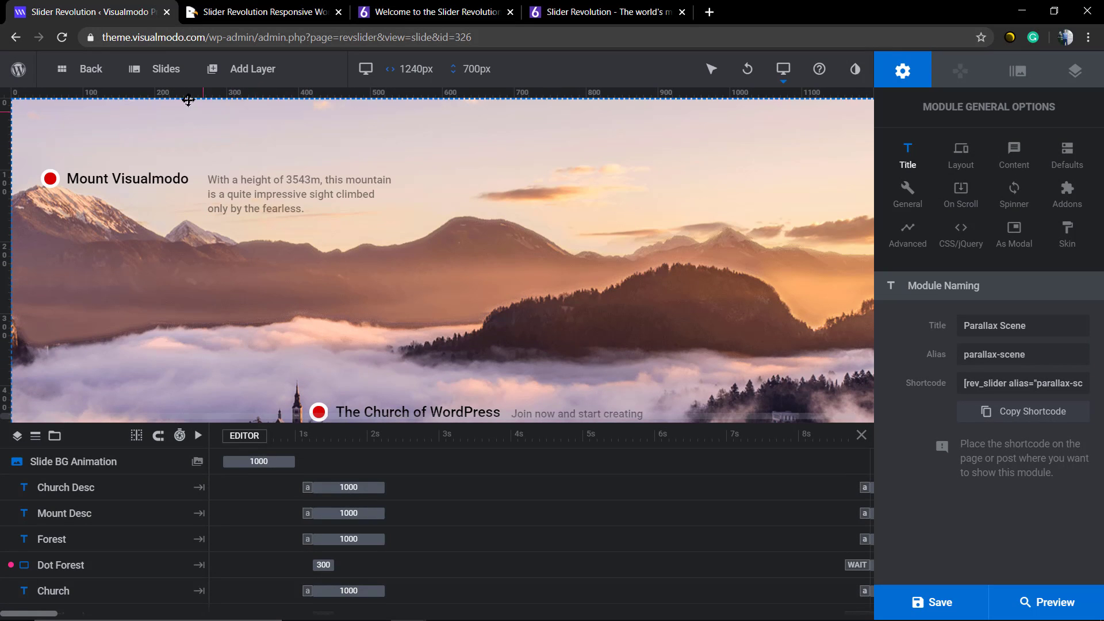
Review the mountain scene's layers on the canvas and check the device-size list
mouse_move(157, 77)
mouse_move(172, 150)
scroll(322, 263, "down", 3)
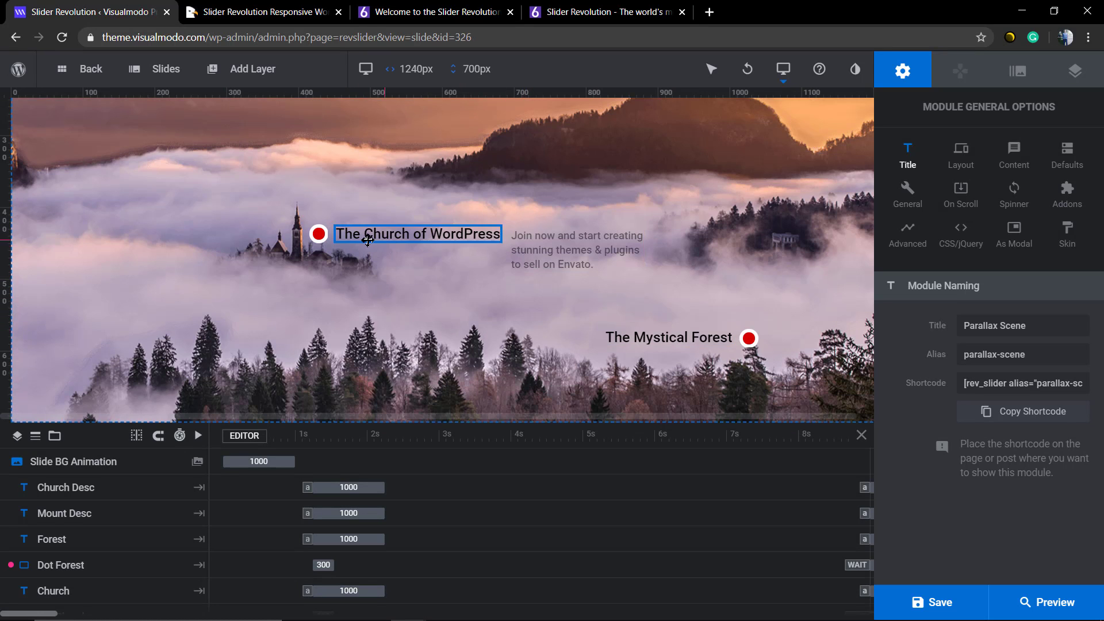
scroll(301, 275, "up", 3)
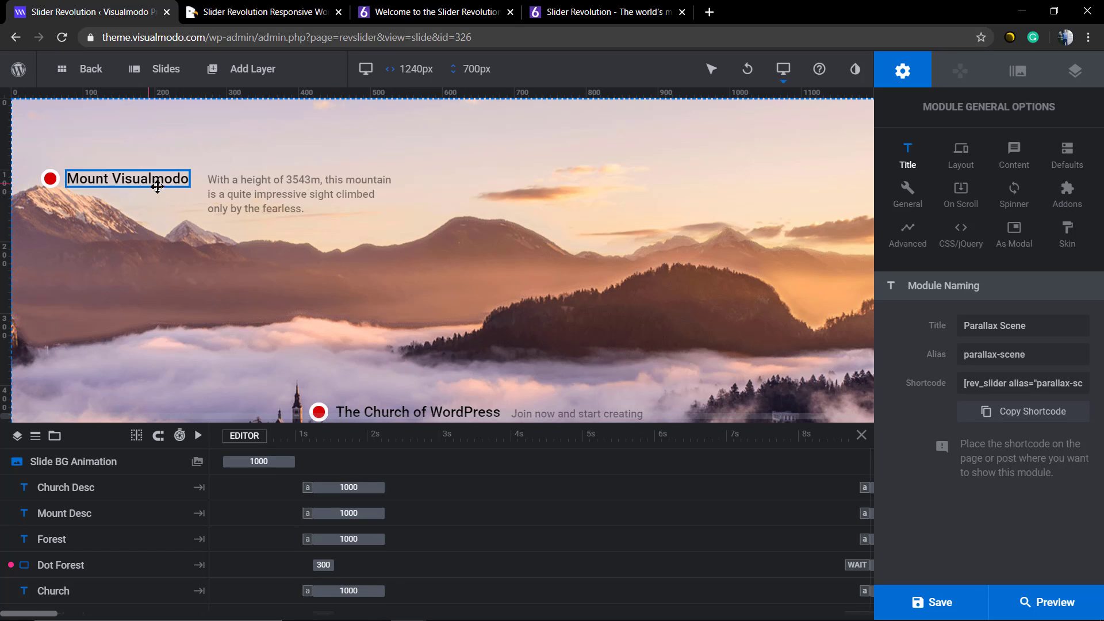
scroll(620, 262, "down", 3)
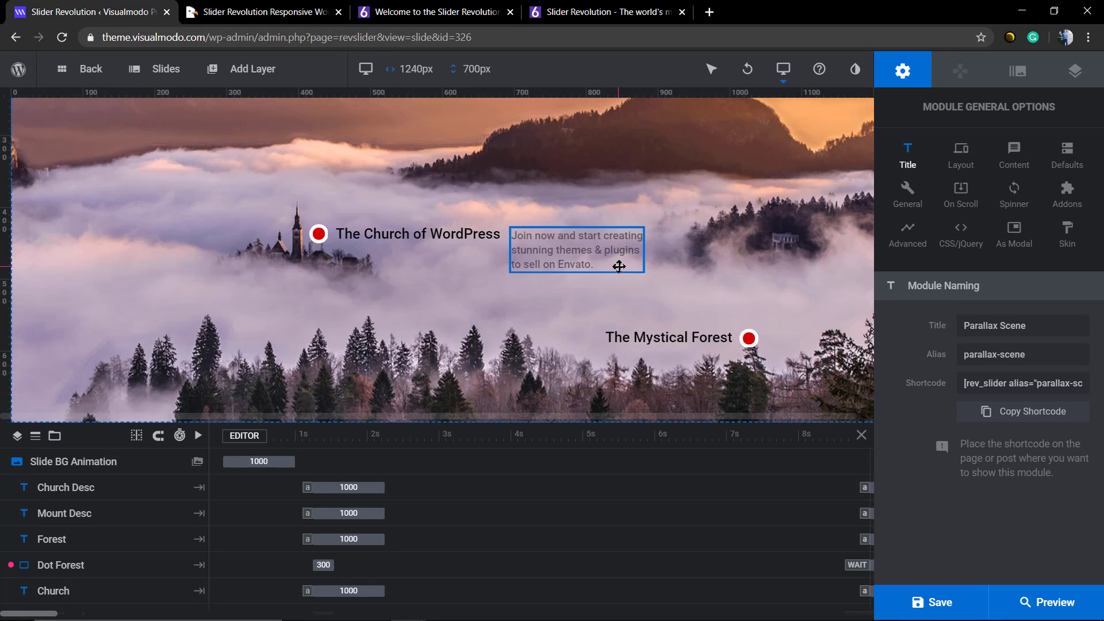
scroll(668, 229, "up", 3)
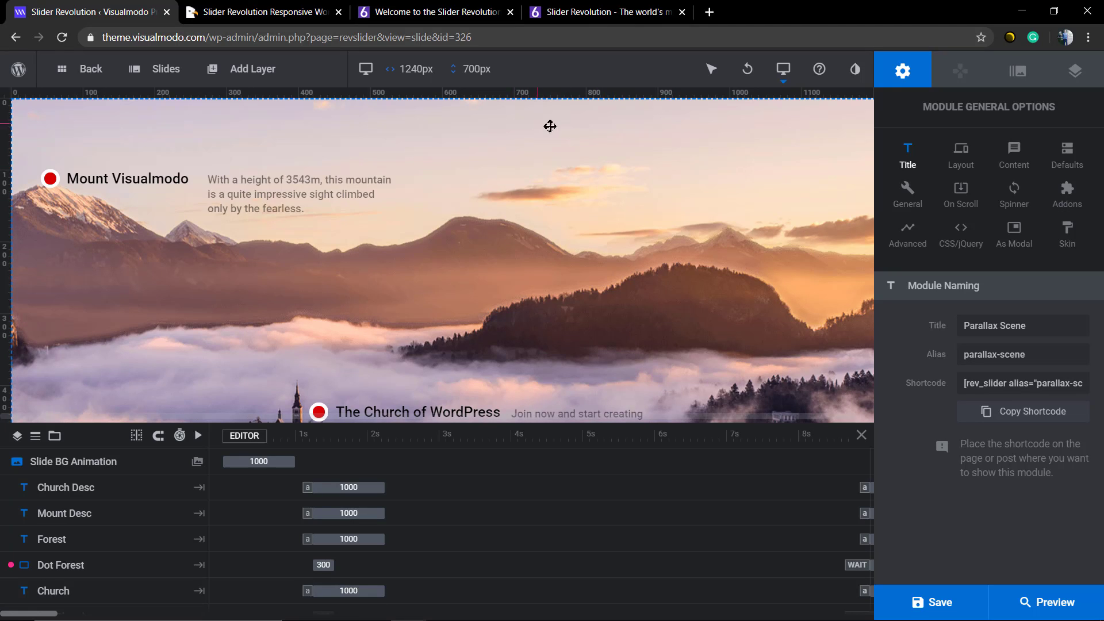
left_click(788, 70)
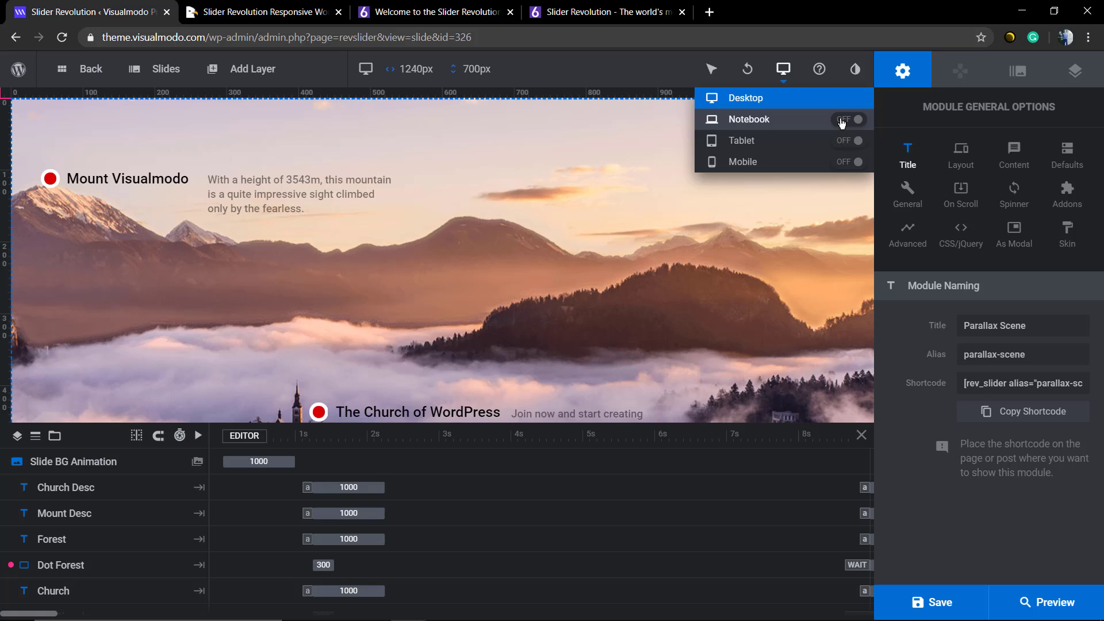
mouse_move(761, 81)
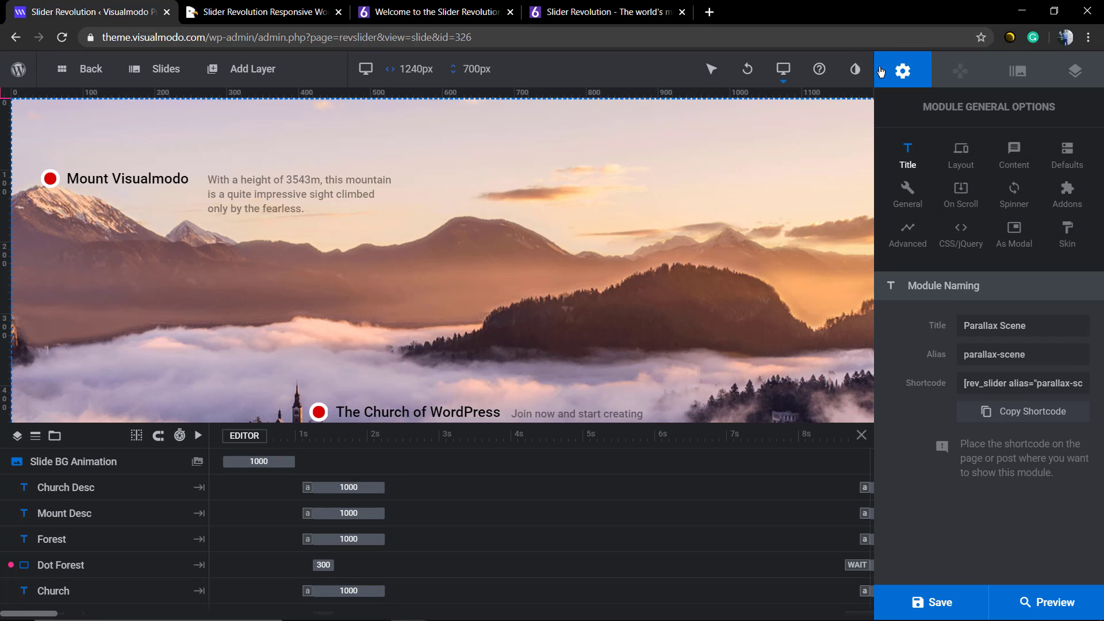
Switch the side panel to Layer Options and show its Visibility section
left_click(1075, 78)
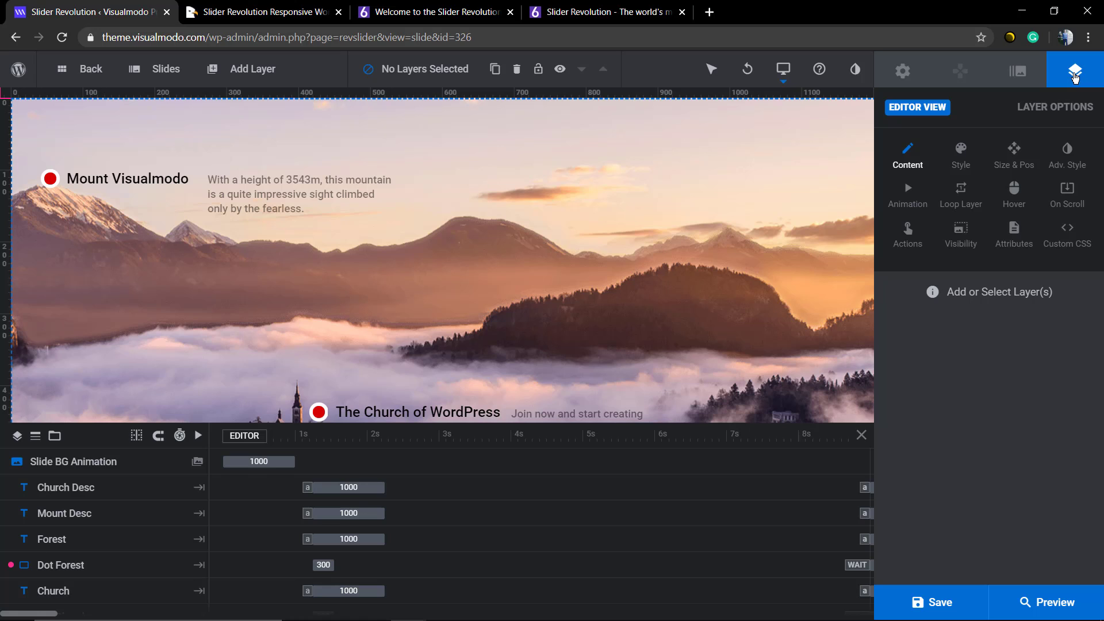
left_click(1032, 73)
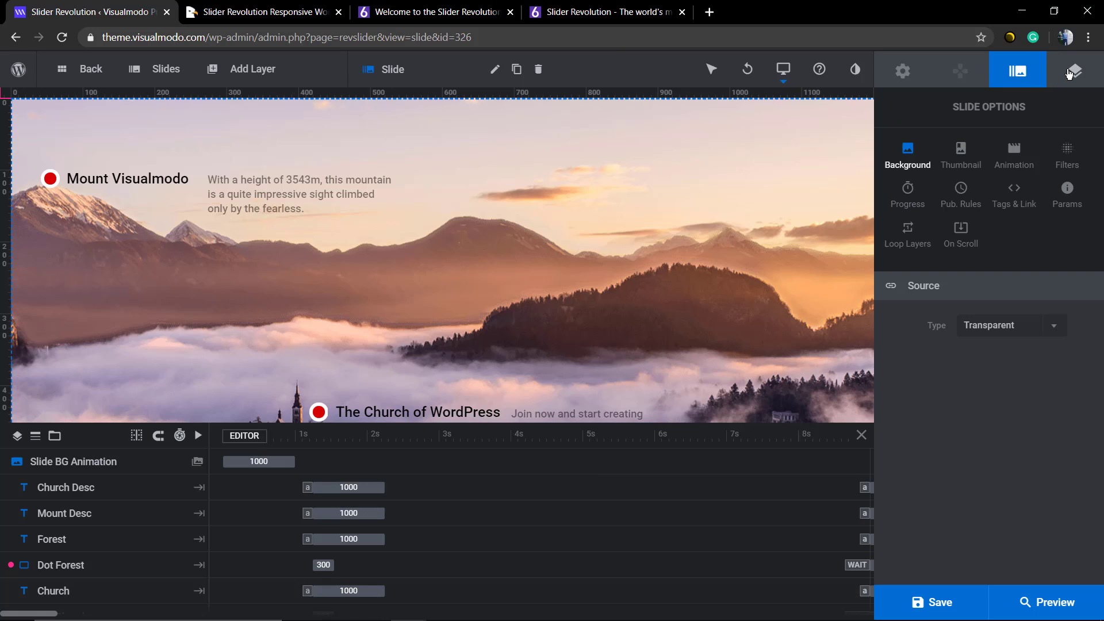
left_click(1069, 73)
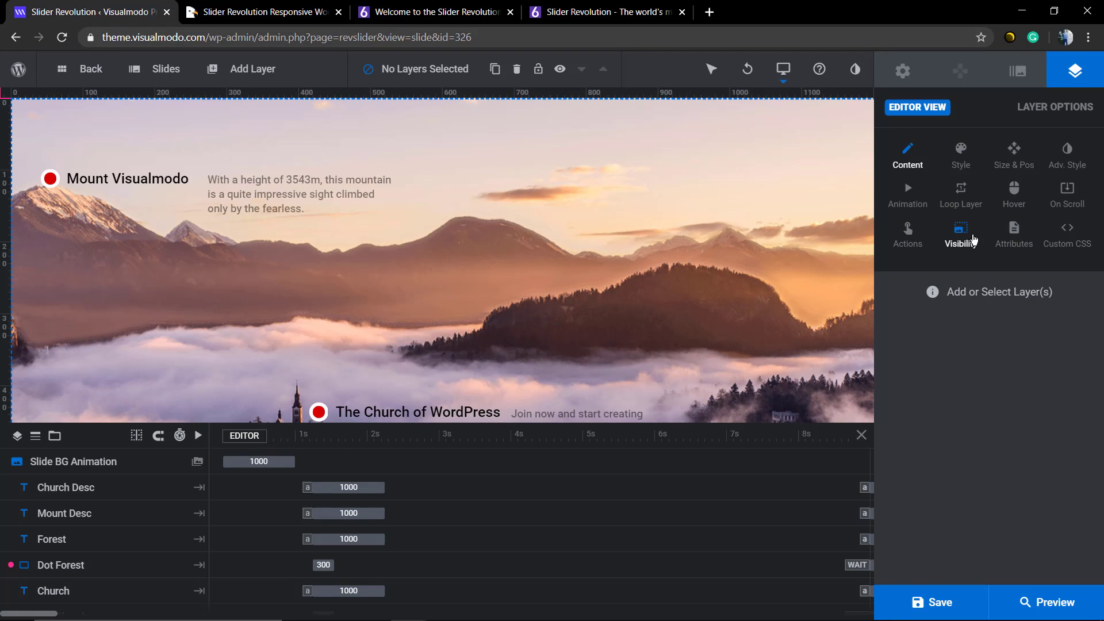
left_click(973, 239)
scroll(808, 246, "down", 3)
scroll(702, 249, "up", 3)
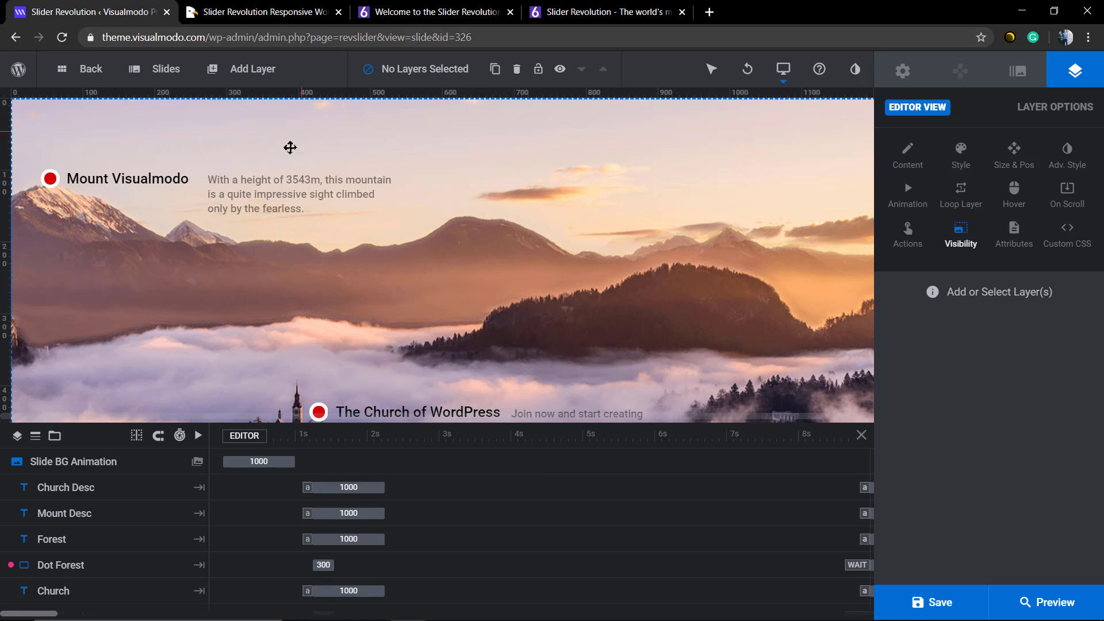
Select the mountain description layer and turn its tablet and mobile visibility off, keeping notebook on
left_click(169, 180)
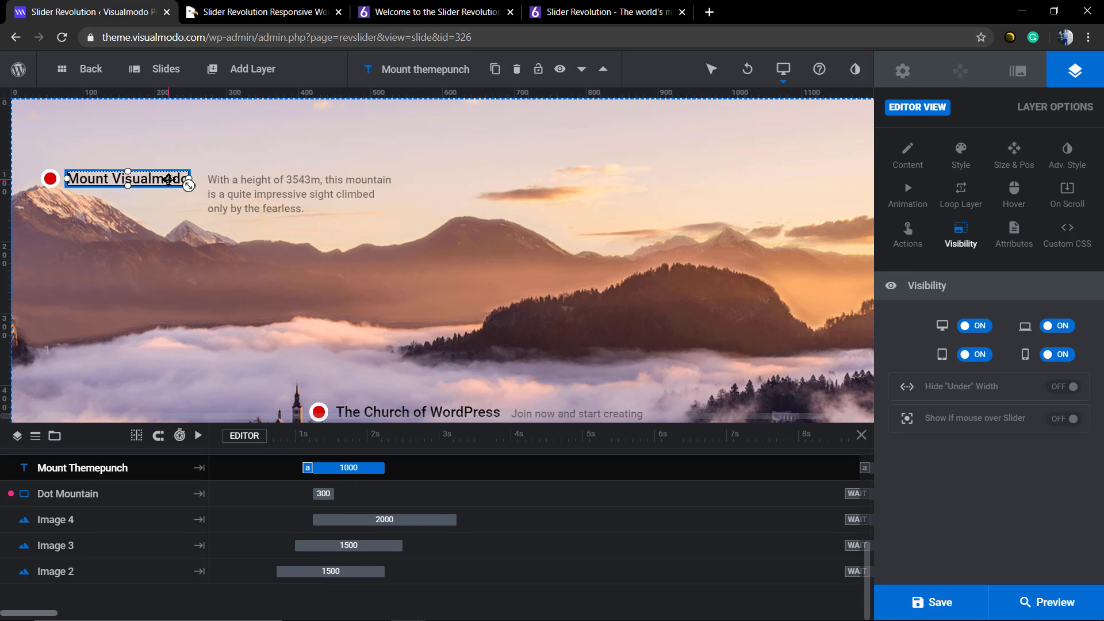
left_click(290, 208)
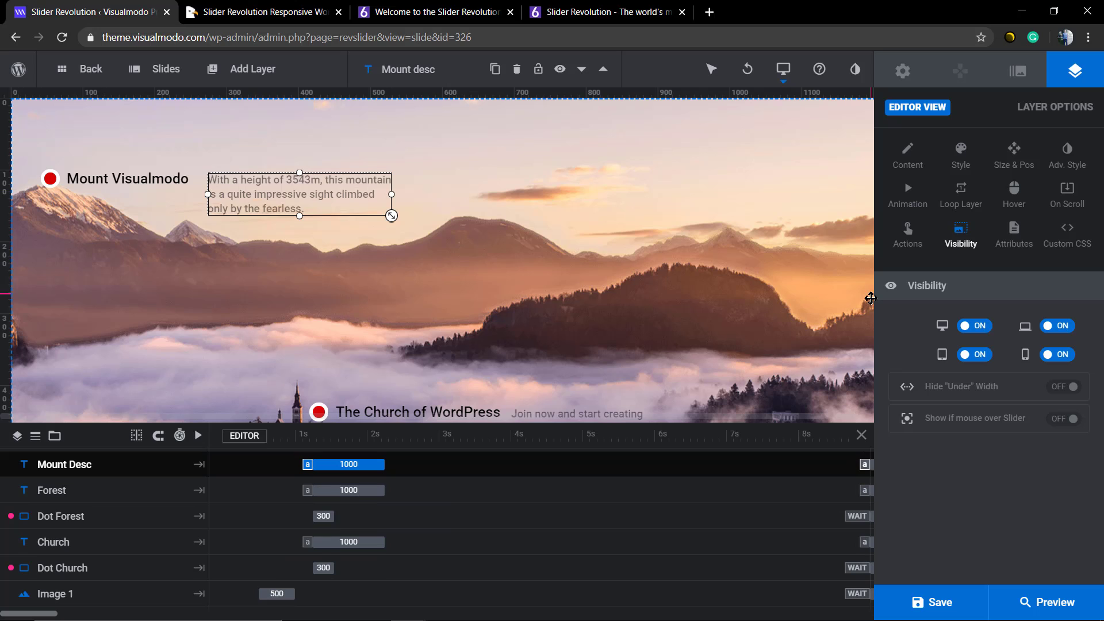
left_click(969, 355)
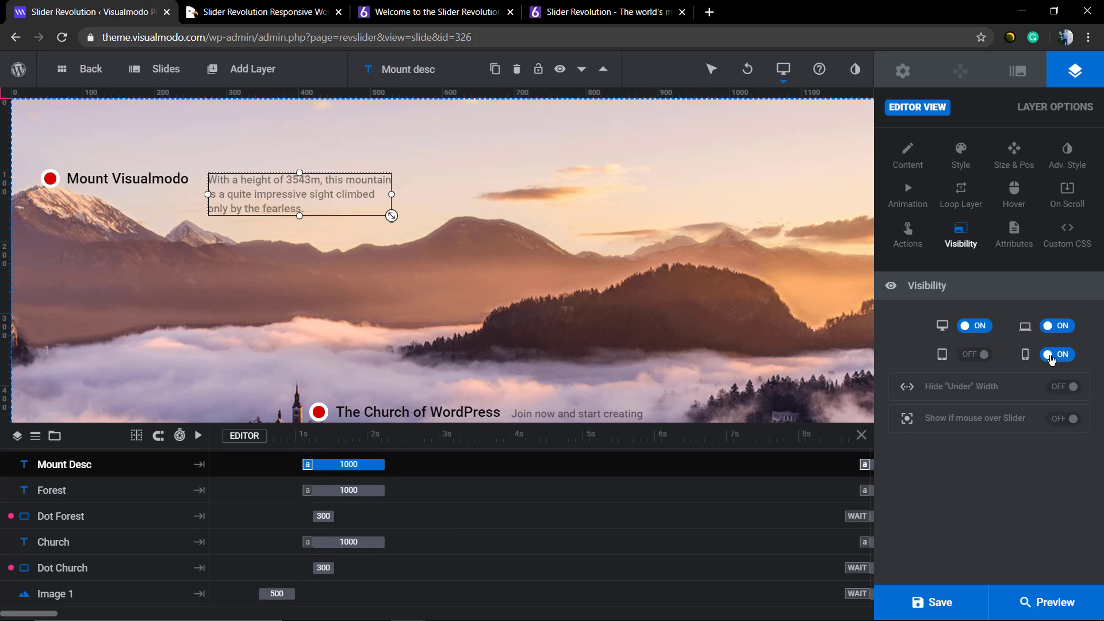
left_click(1049, 356)
left_click(1059, 328)
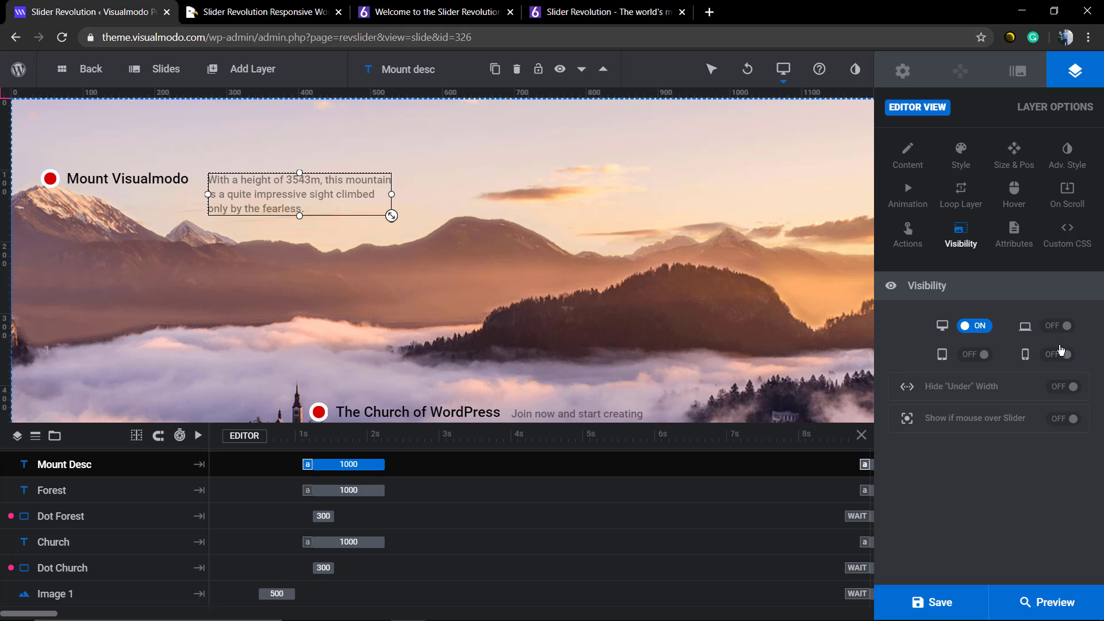
left_click(1051, 327)
Try the hide-below-width and show-on-hover options, leaving both off
left_click(1065, 389)
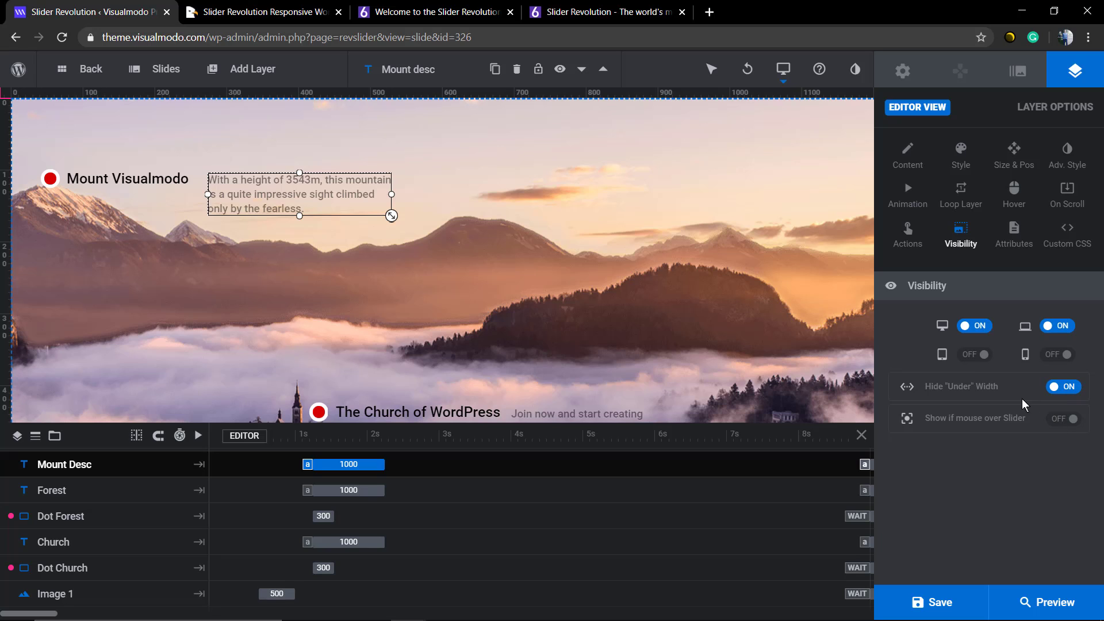
left_click(1069, 421)
left_click(1069, 420)
left_click(1064, 391)
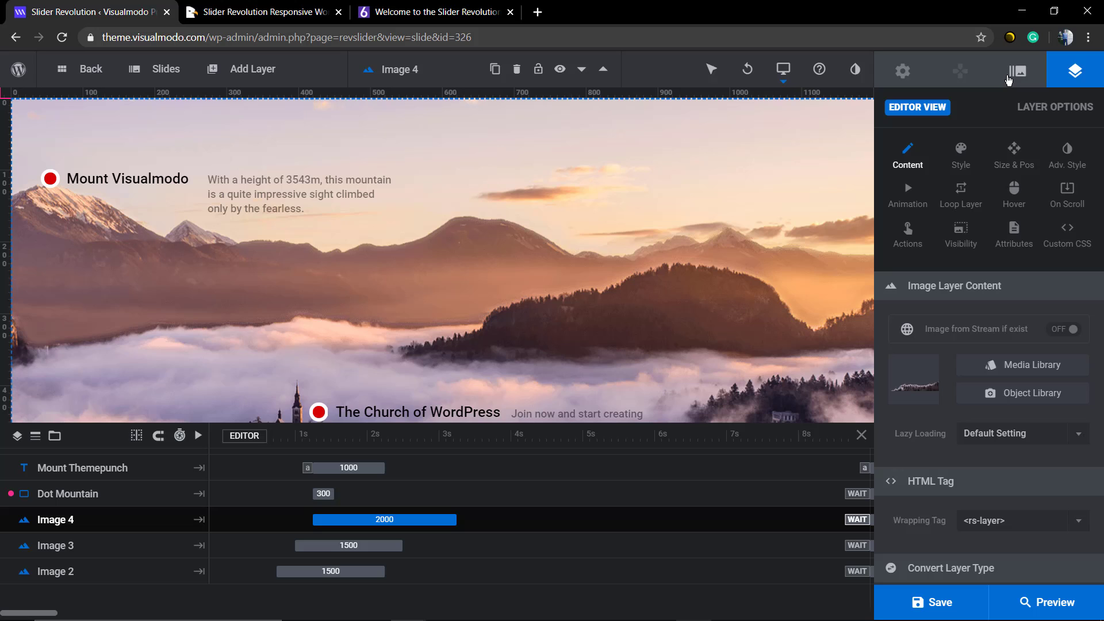
Open the Module General Options panel to its General settings
left_click(902, 72)
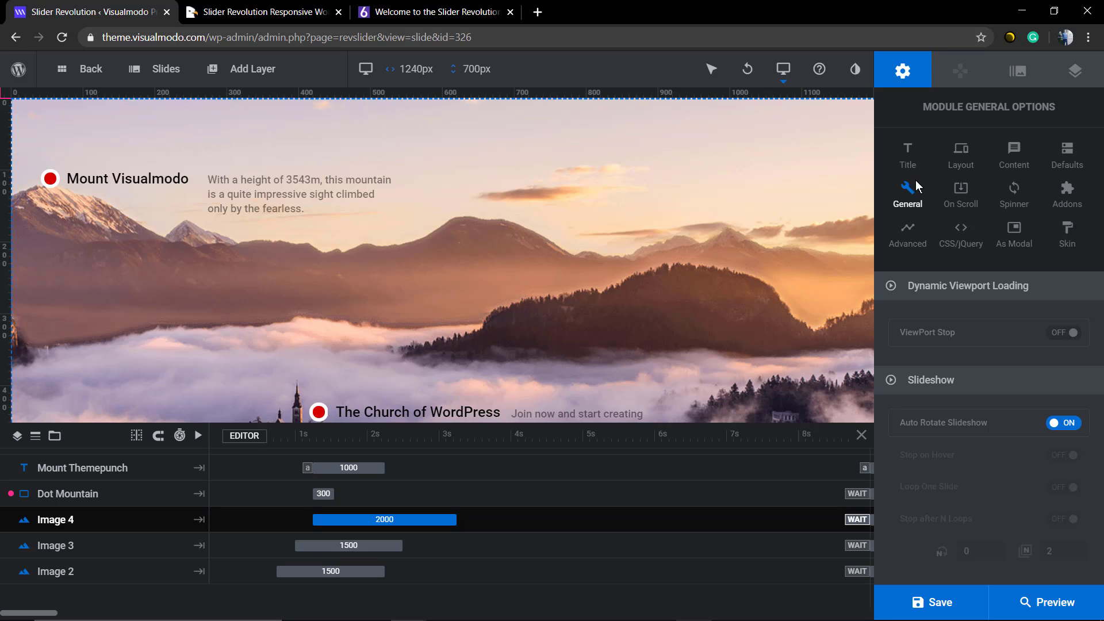
Under Disable On Mobile, switch Disable Slider on and leave Disable Ken B. off
left_click(914, 70)
left_click_drag(1029, 115, 969, 115)
left_click(1031, 103)
scroll(959, 353, "down", 2)
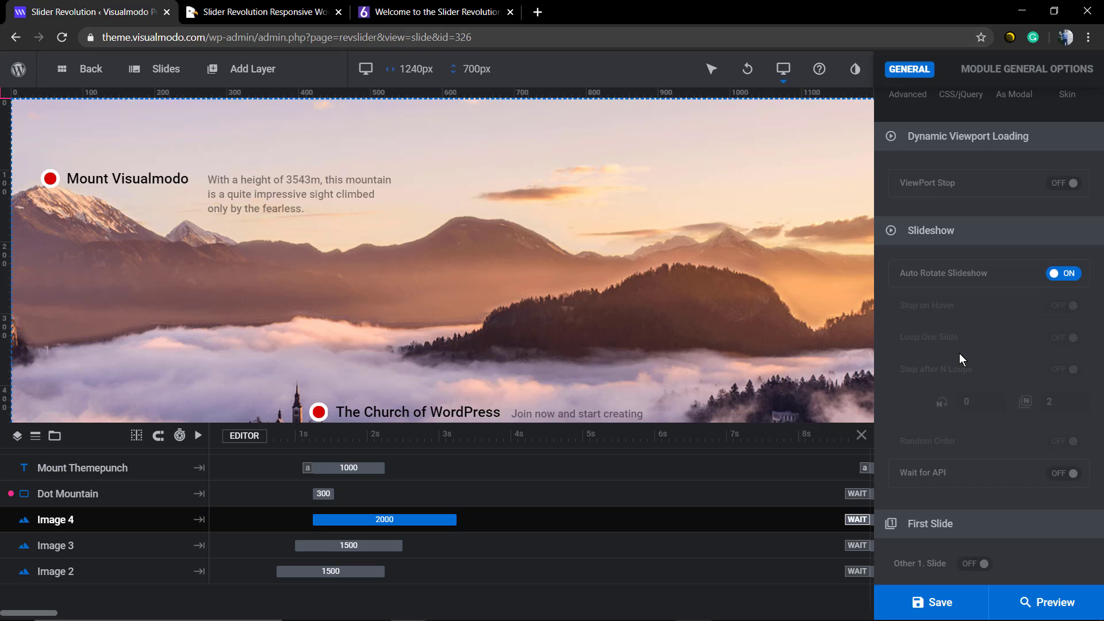
scroll(959, 353, "down", 2)
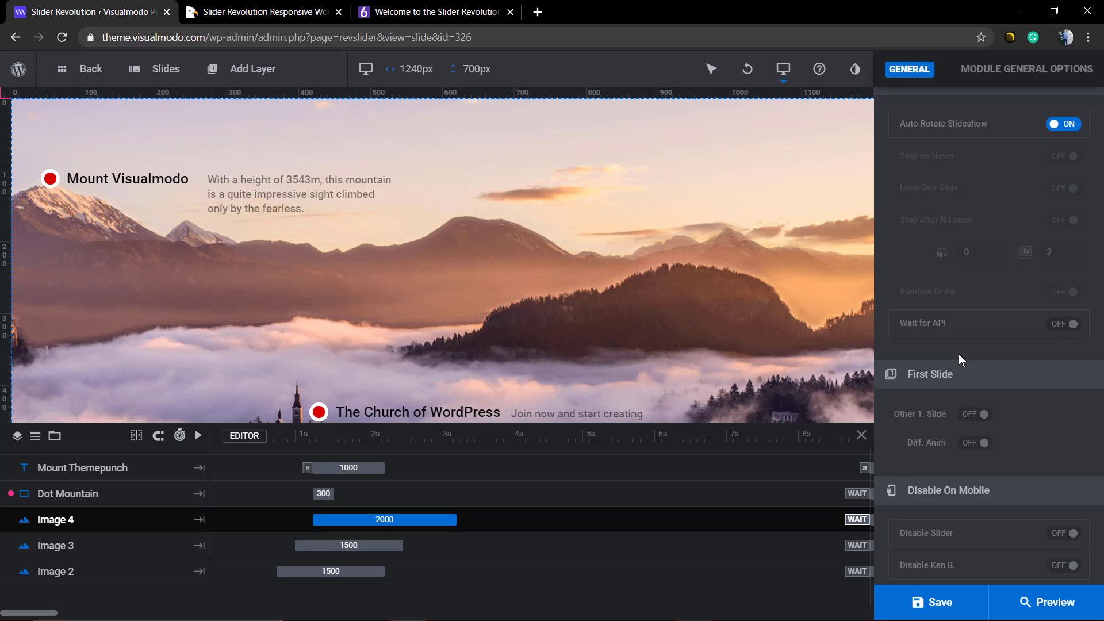
scroll(964, 344, "down", 2)
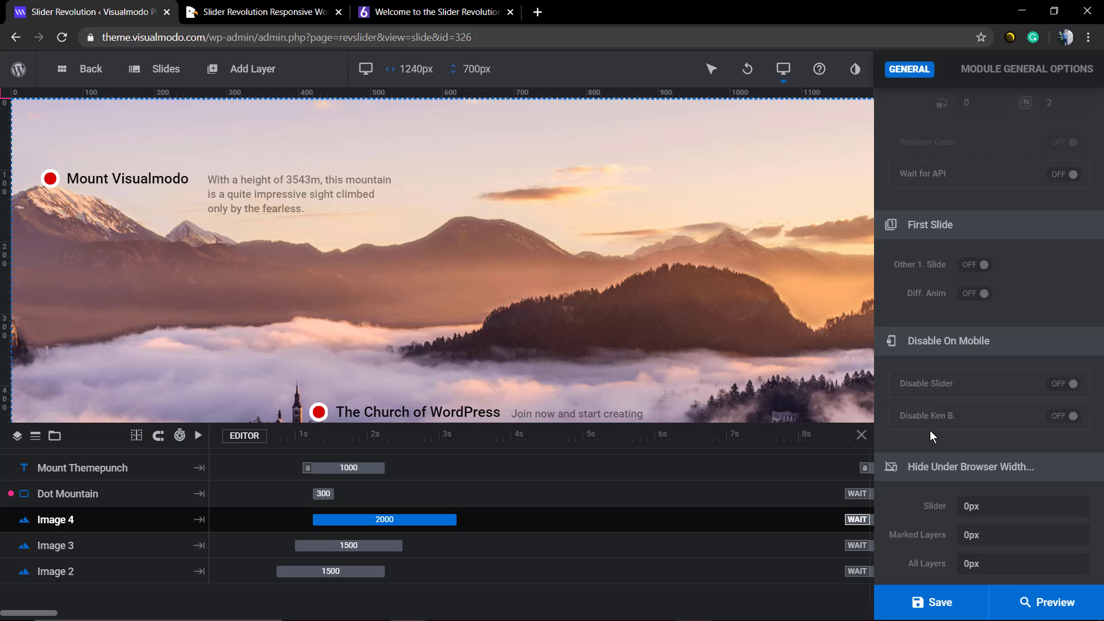
left_click(1065, 418)
left_click(1067, 389)
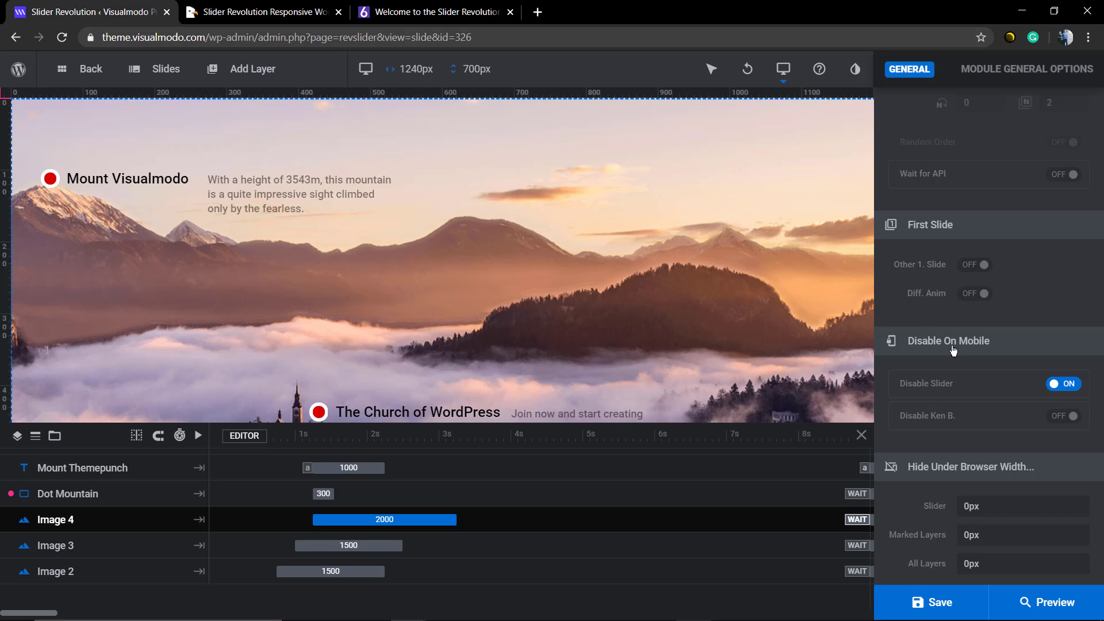